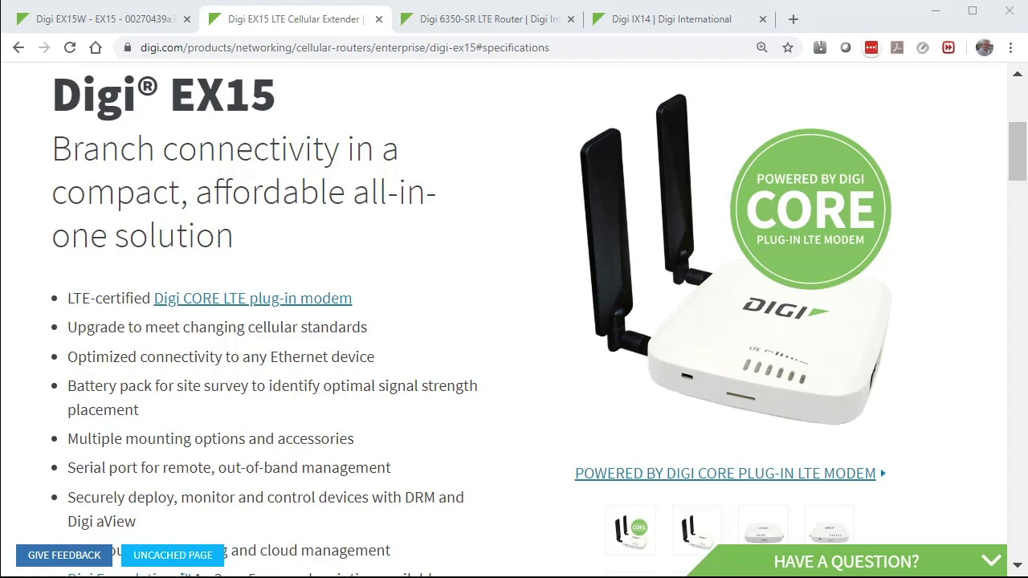
Step through the Digi 6350-SR and IX14 product pages to compare them with the EX15
key(ctrl+Tab)
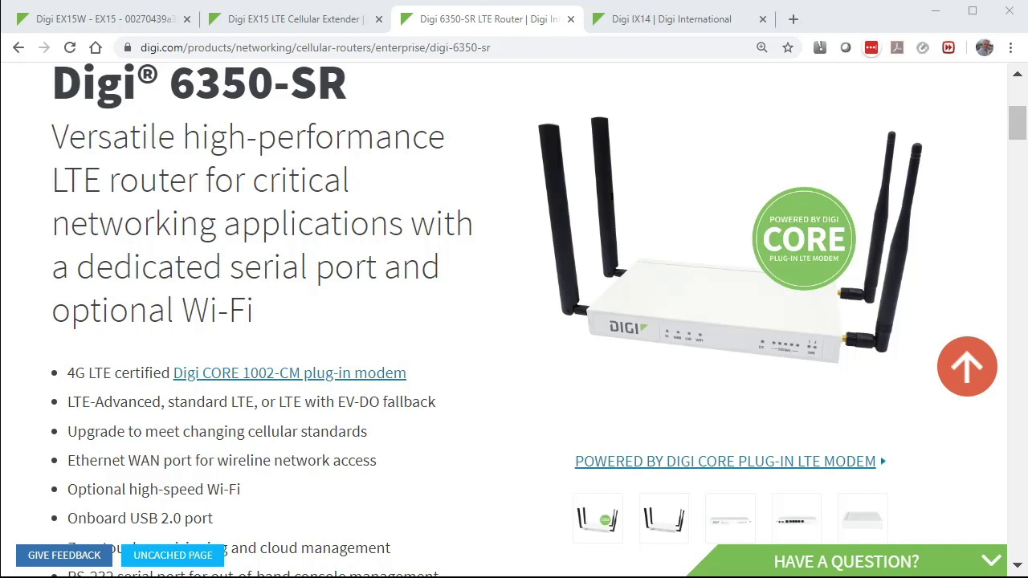
key(ctrl+Tab)
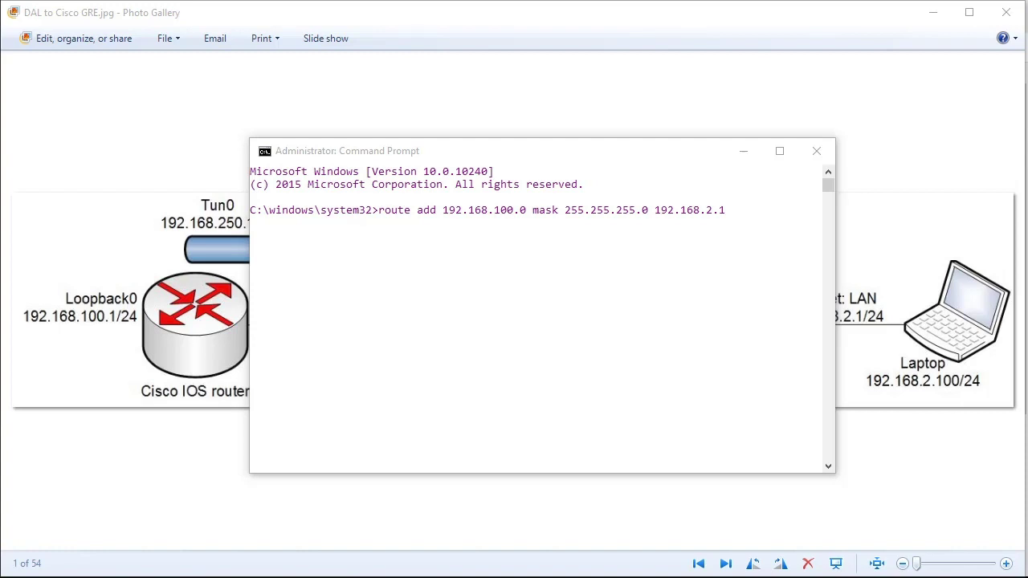
Add the PC route to 192.168.100.0 via 192.168.2.1, then create IP tunnel GRE_TUN under VPN
key(Return)
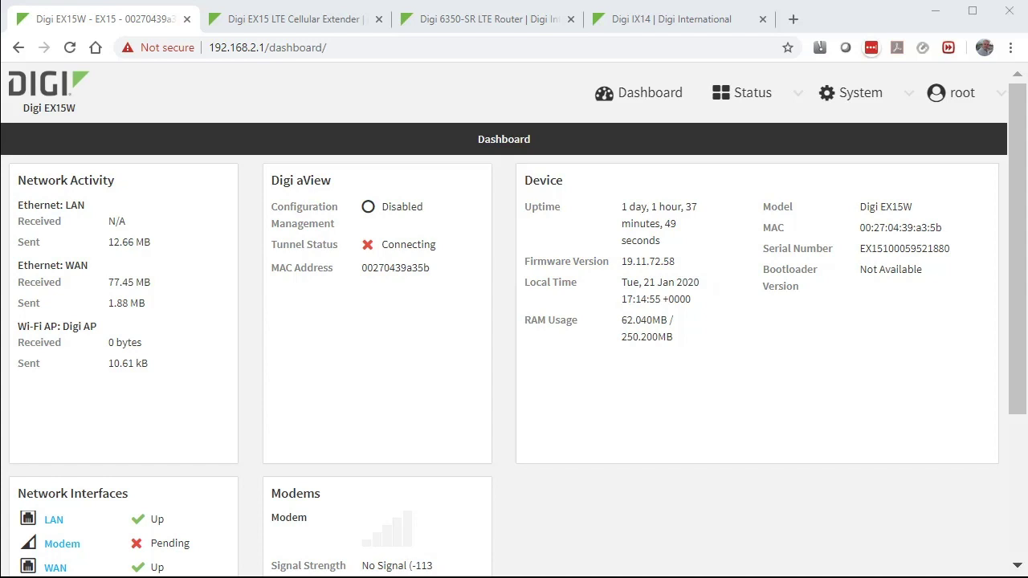
click(839, 98)
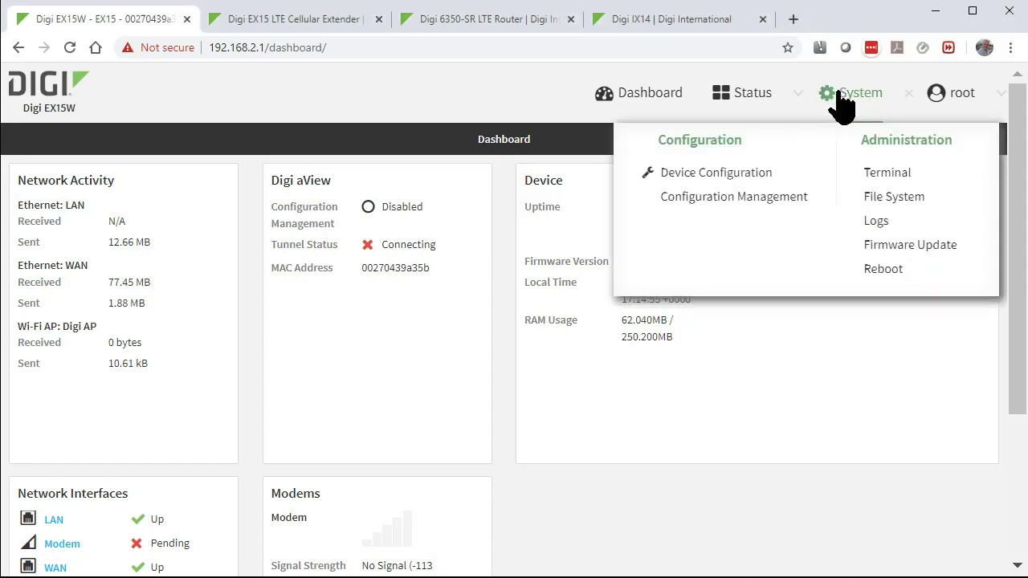
click(739, 173)
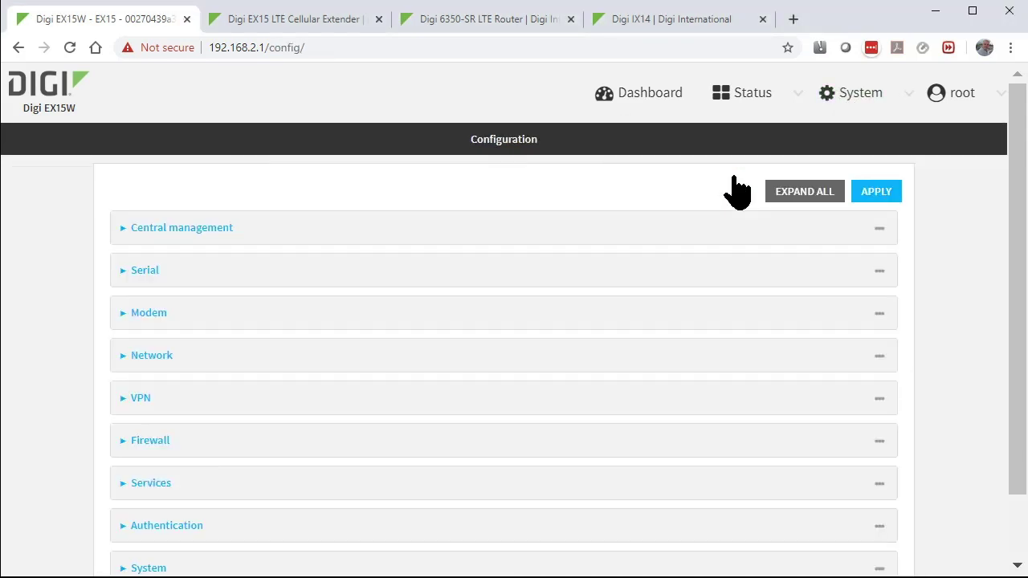
click(594, 398)
click(592, 540)
scroll(618, 498, down, 2)
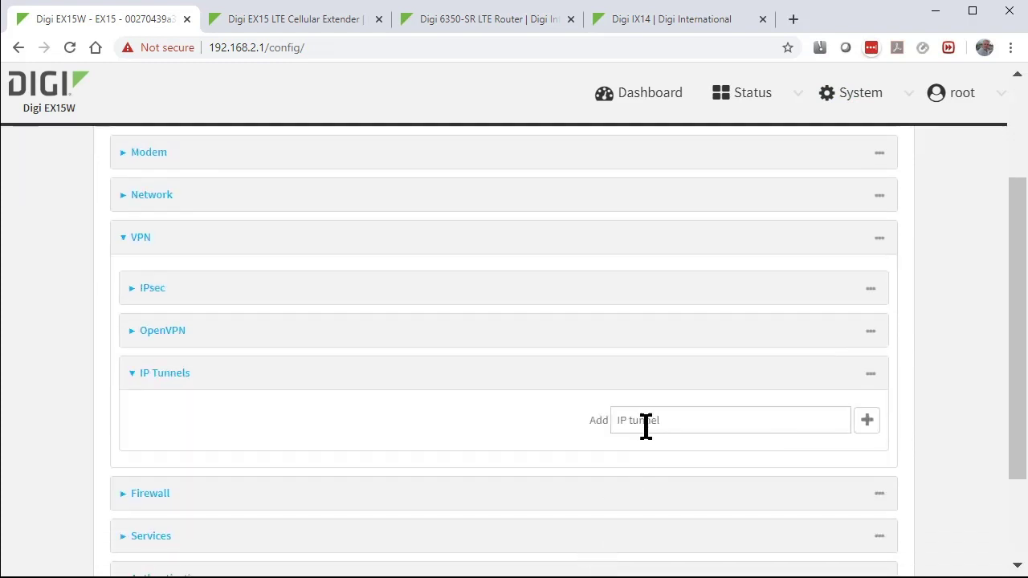
click(648, 420)
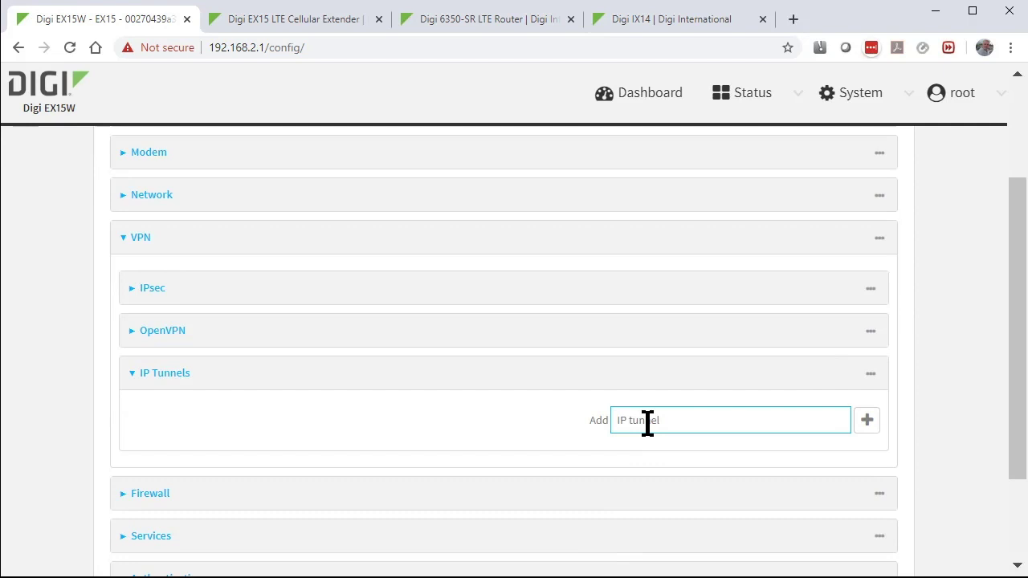
text(GRE_TUN)
key(Return)
scroll(627, 424, down, 2)
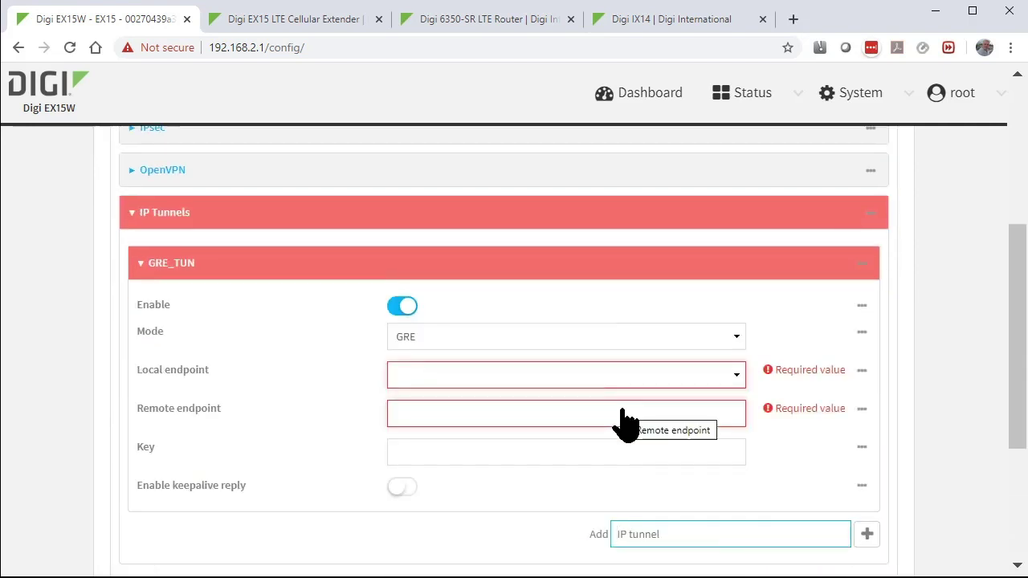
Set GRE_TUN's local endpoint to Interface: WAN and remote endpoint to 192.168.0.50
click(578, 375)
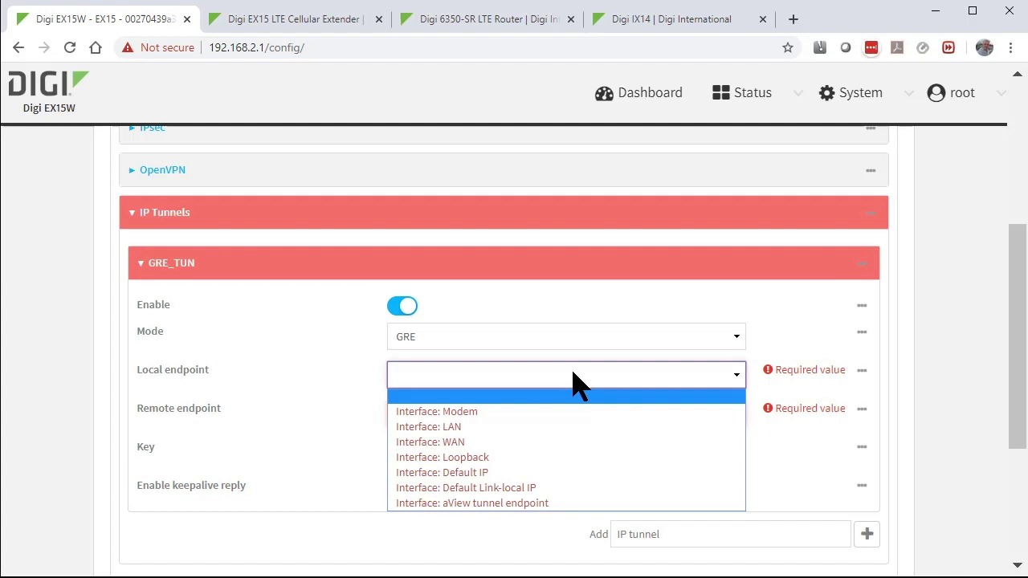
click(538, 441)
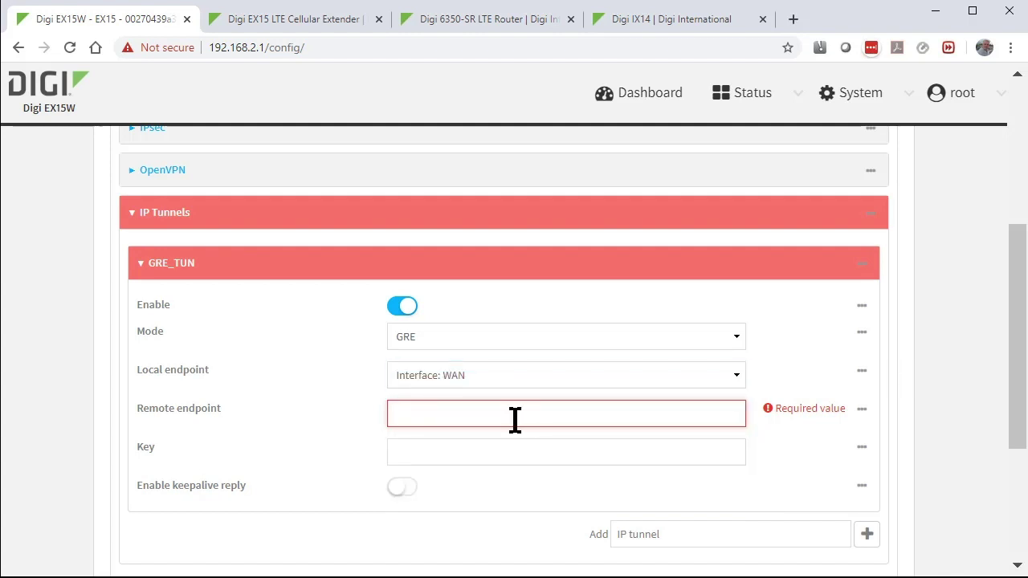
click(515, 415)
key(alt+Tab)
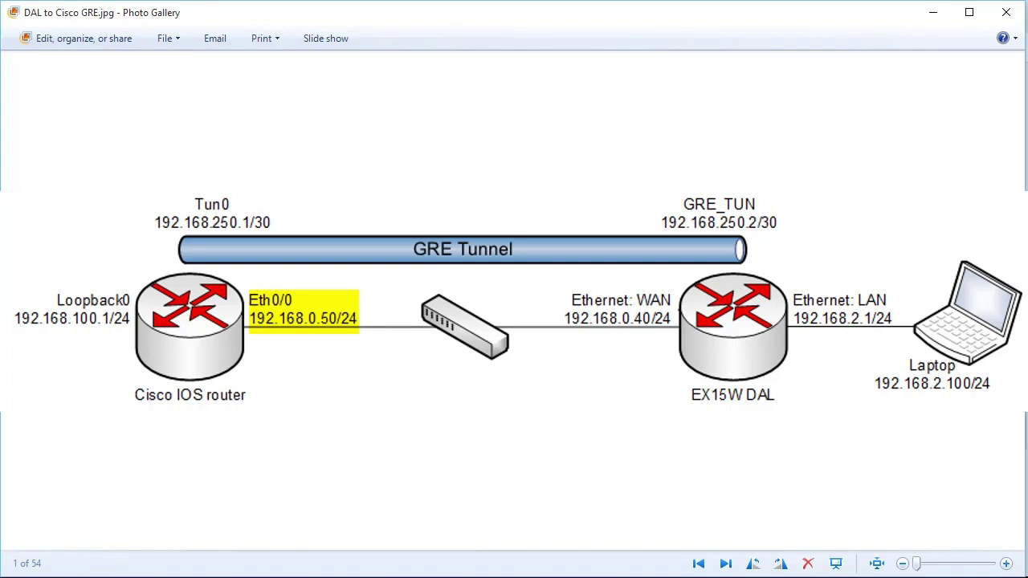
key(alt+Tab)
text(192.168.0.50)
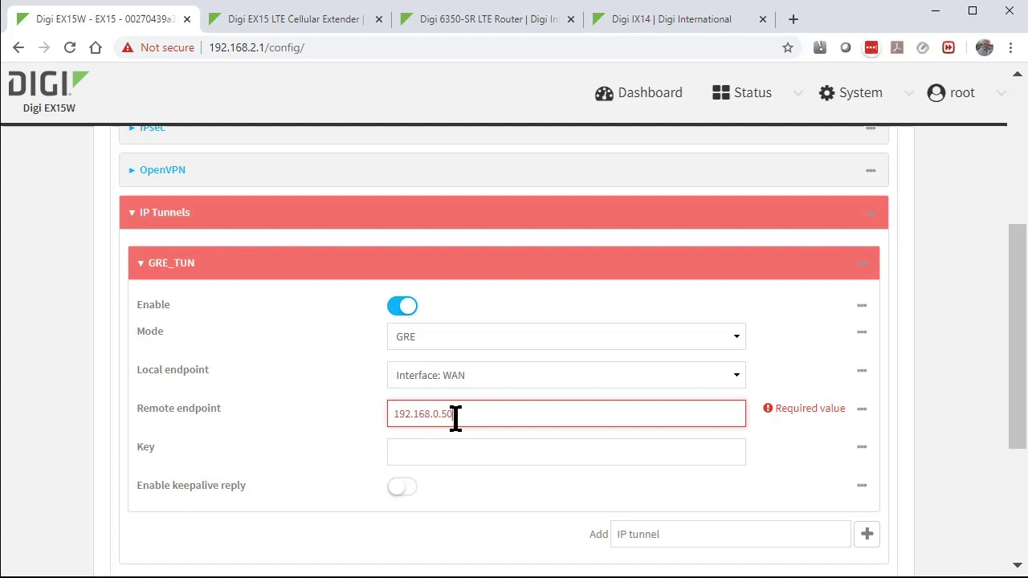
click(439, 453)
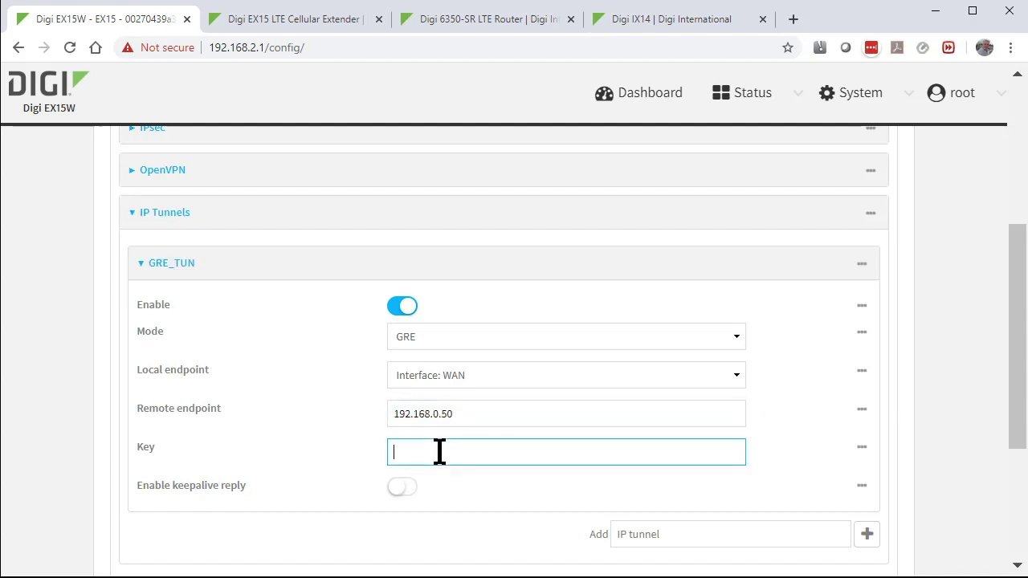
key(alt+Tab)
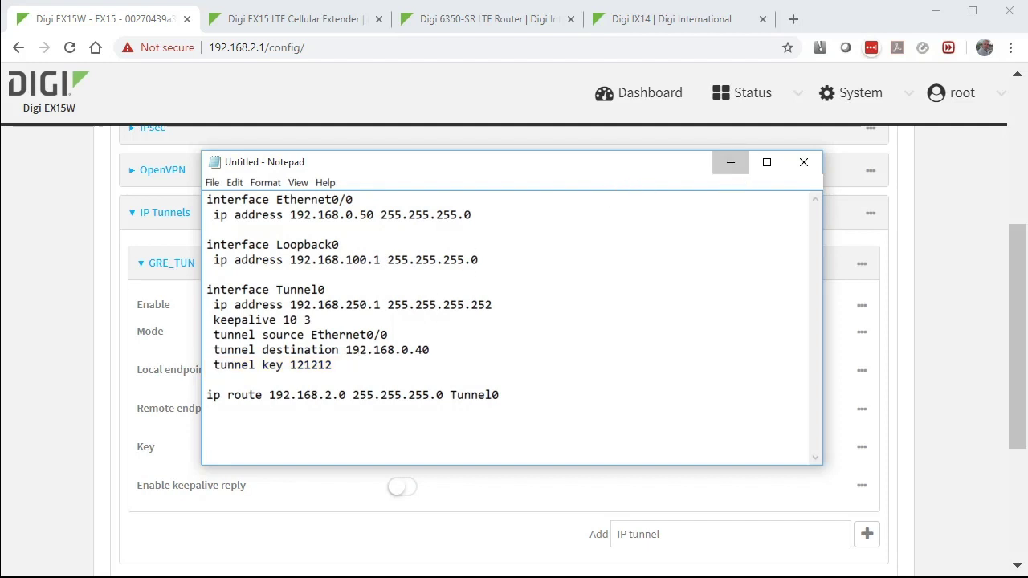
key(alt+Tab)
text(121212)
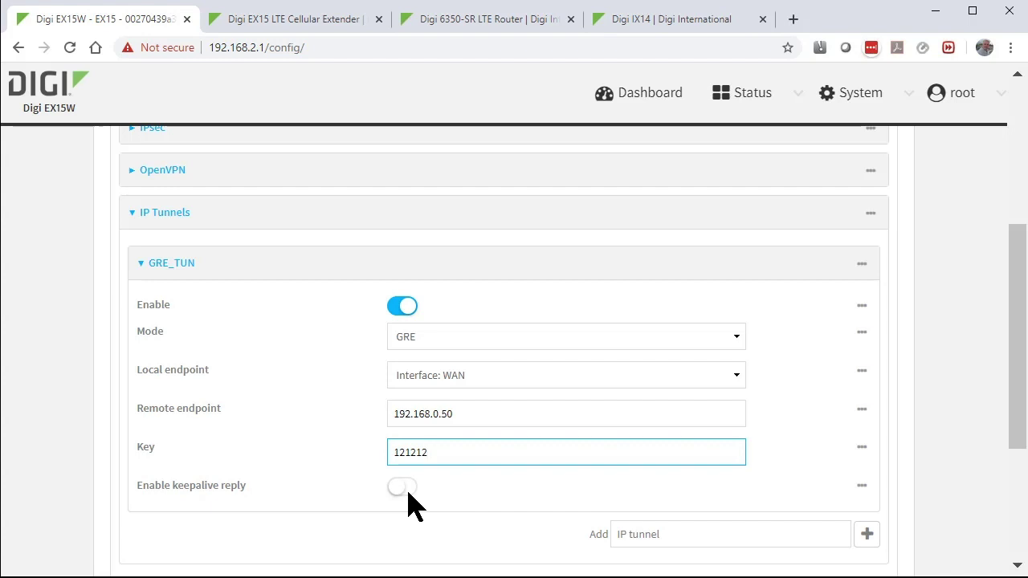
click(402, 487)
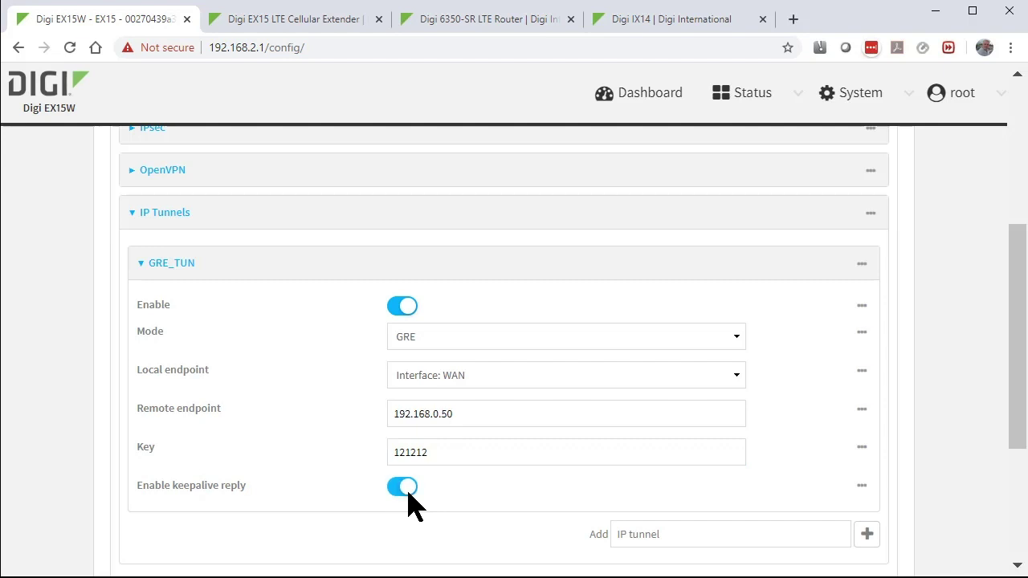
Add a new network interface named GRE_TUN
scroll(410, 503, up, 5)
click(273, 361)
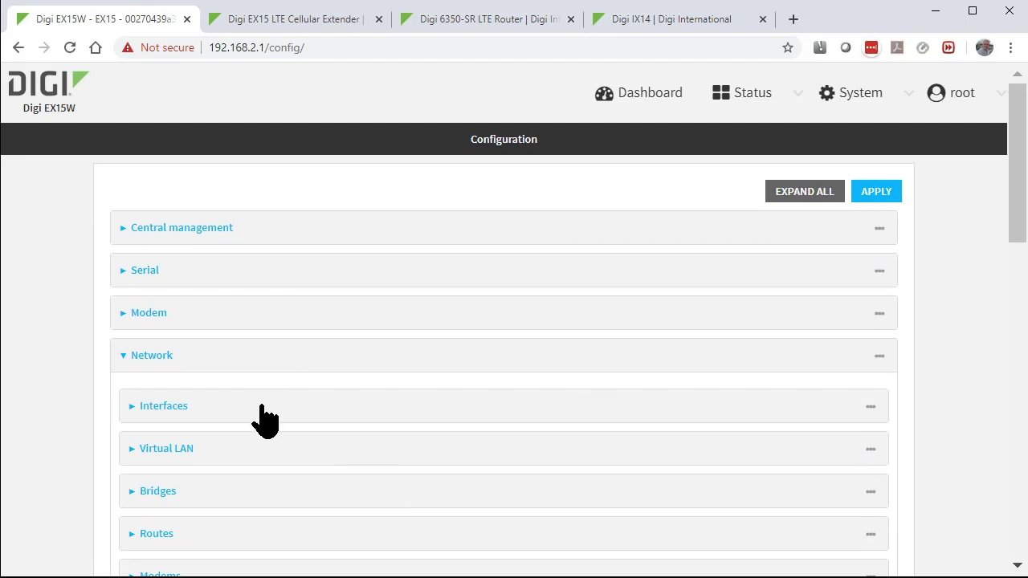
click(264, 408)
scroll(266, 418, down, 4)
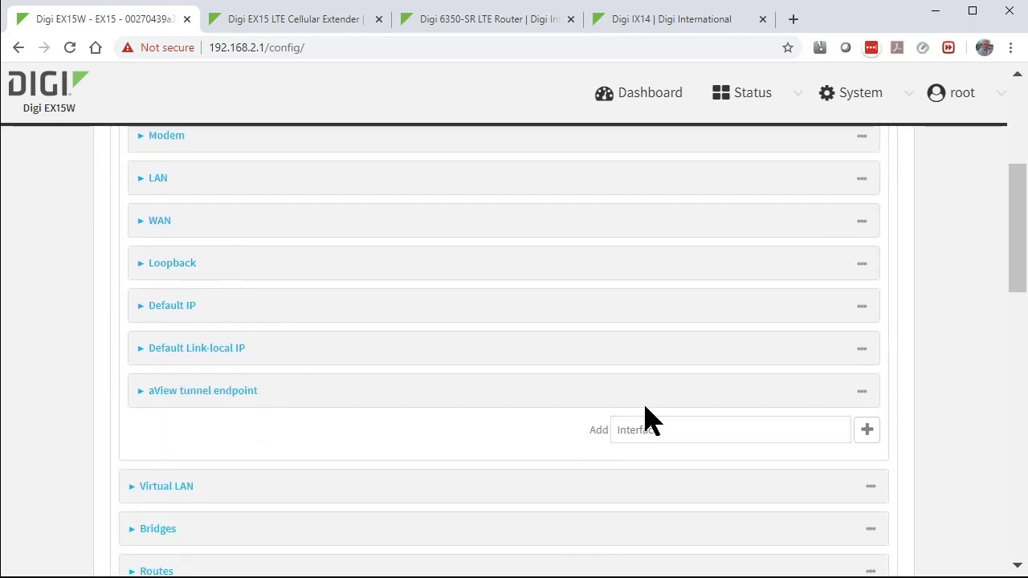
click(679, 430)
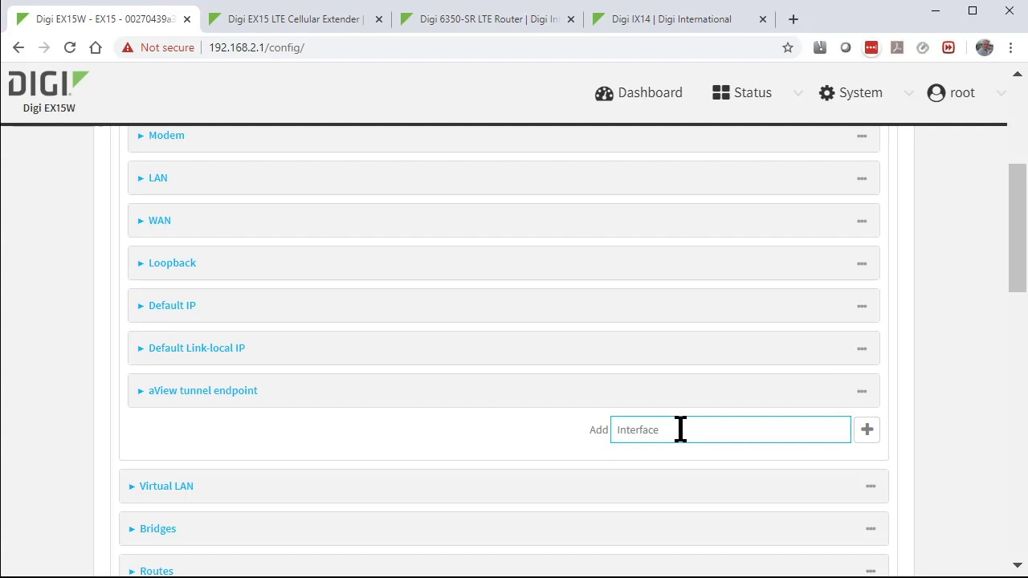
text(GRE_TUN)
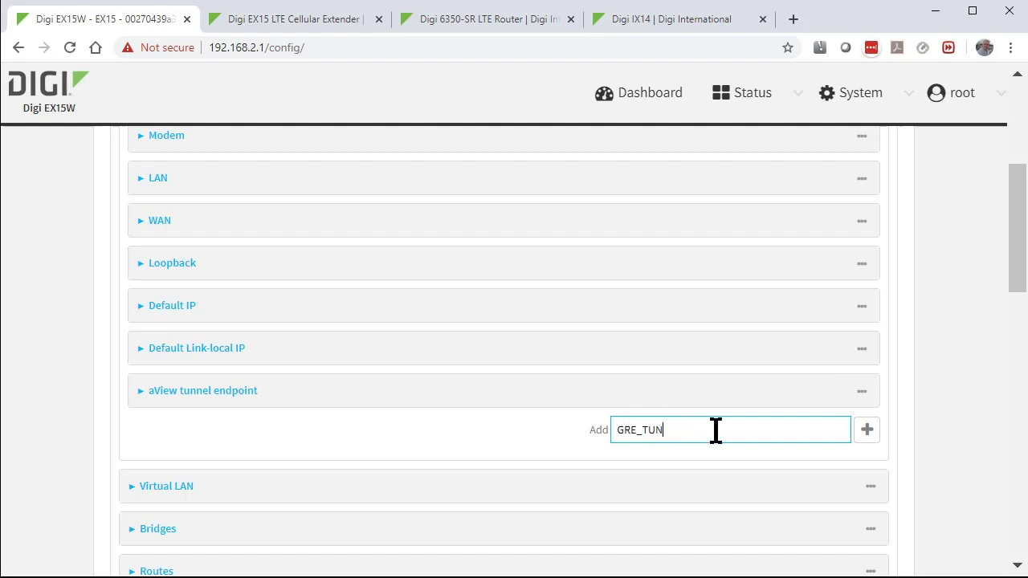
click(867, 432)
scroll(316, 437, down, 3)
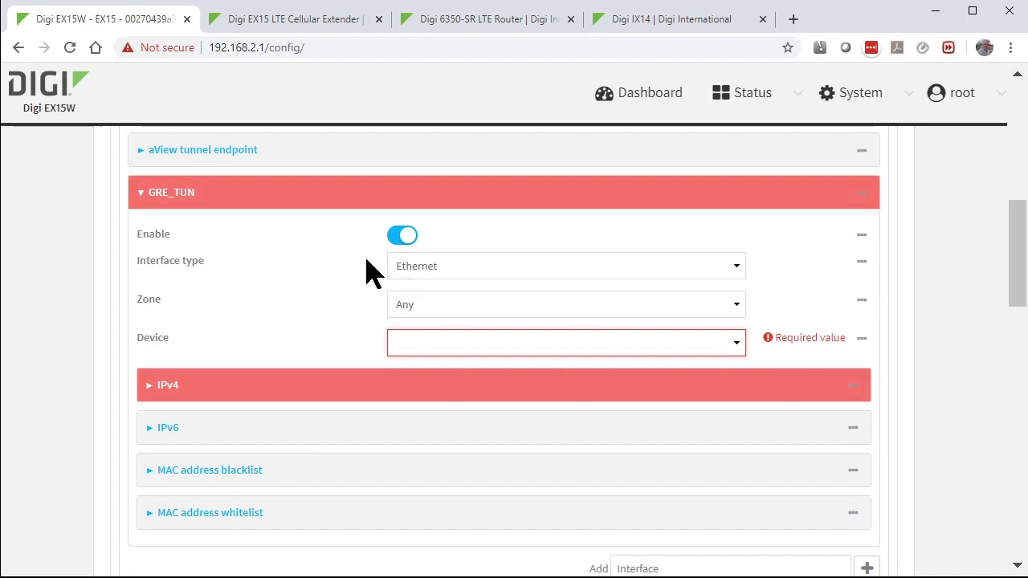
Put GRE_TUN in the Internal zone on the GRE_TUN tunnel device with IPv4 192.168.250.2/30
click(418, 309)
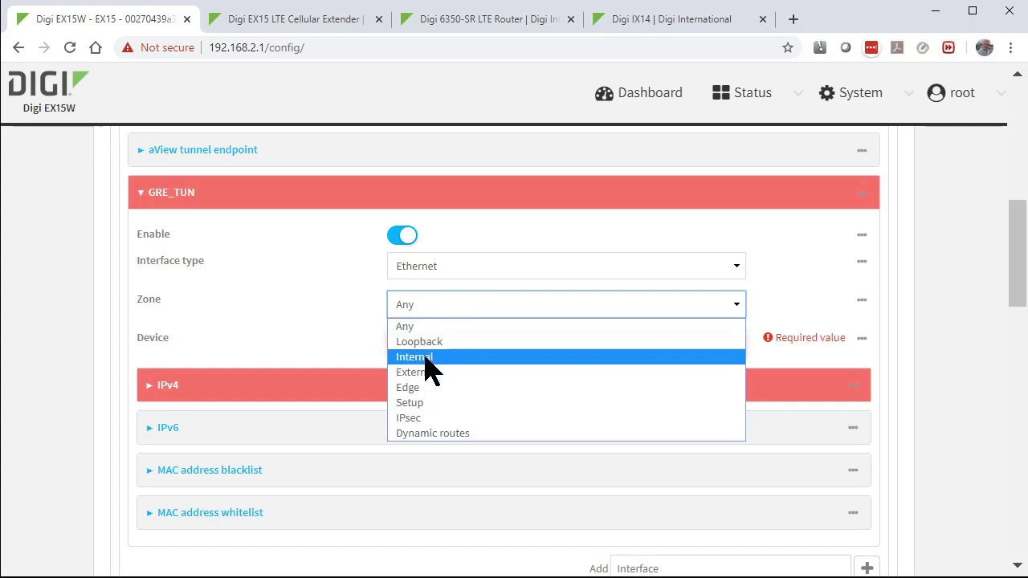
click(426, 358)
click(418, 344)
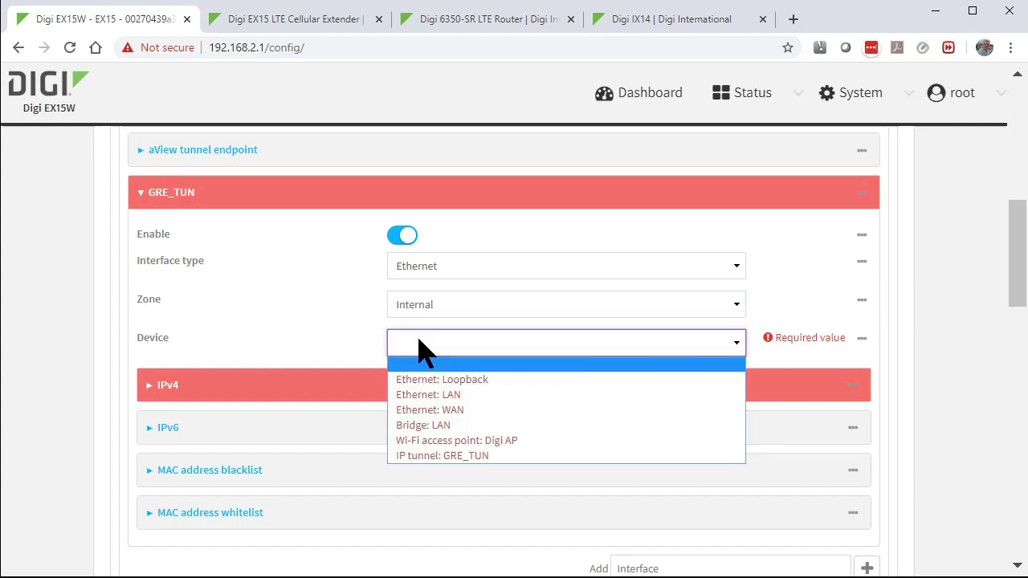
click(432, 456)
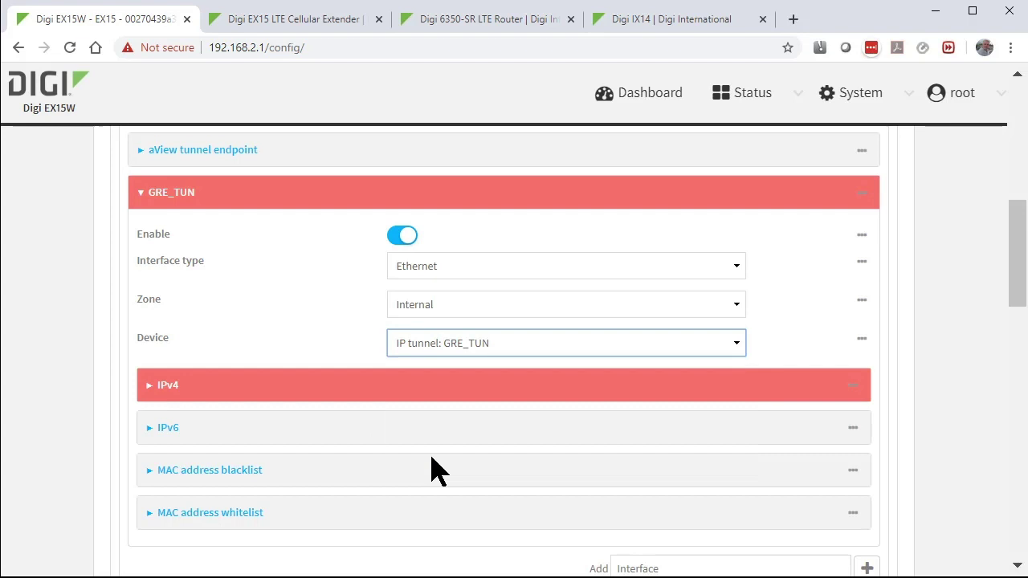
click(390, 399)
scroll(391, 401, down, 3)
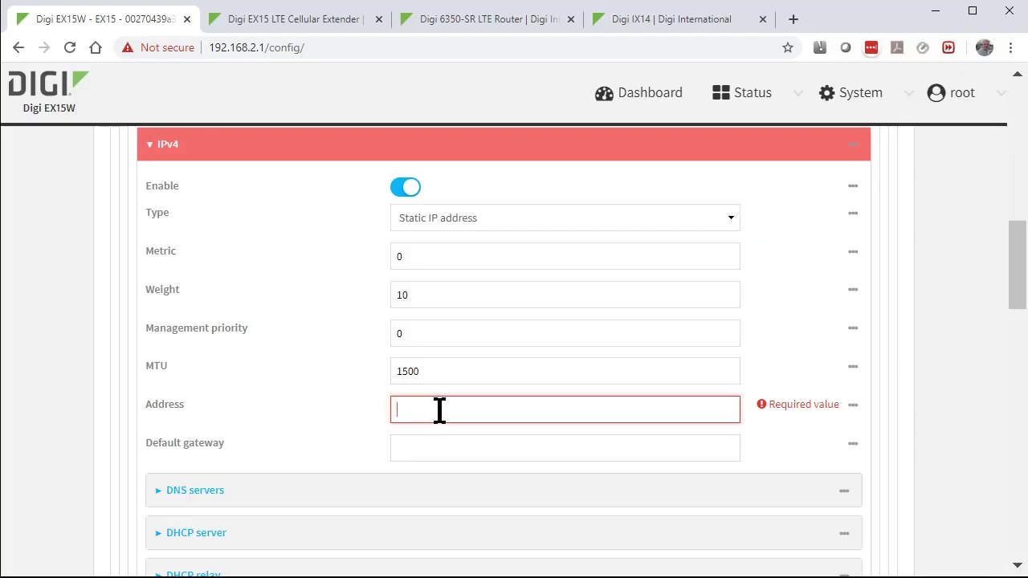
text(192.168.250.2/30)
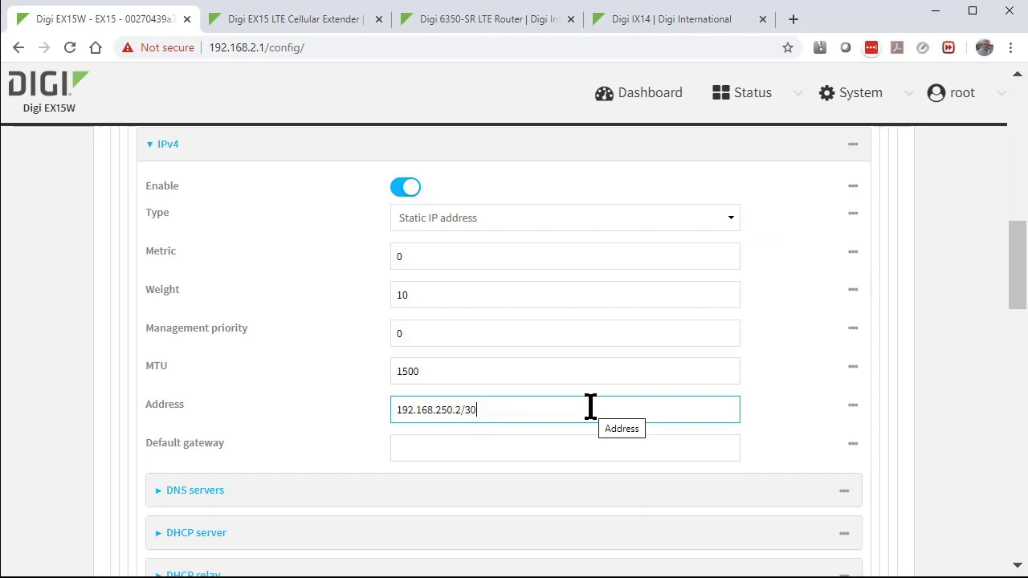
scroll(590, 407, down, 7)
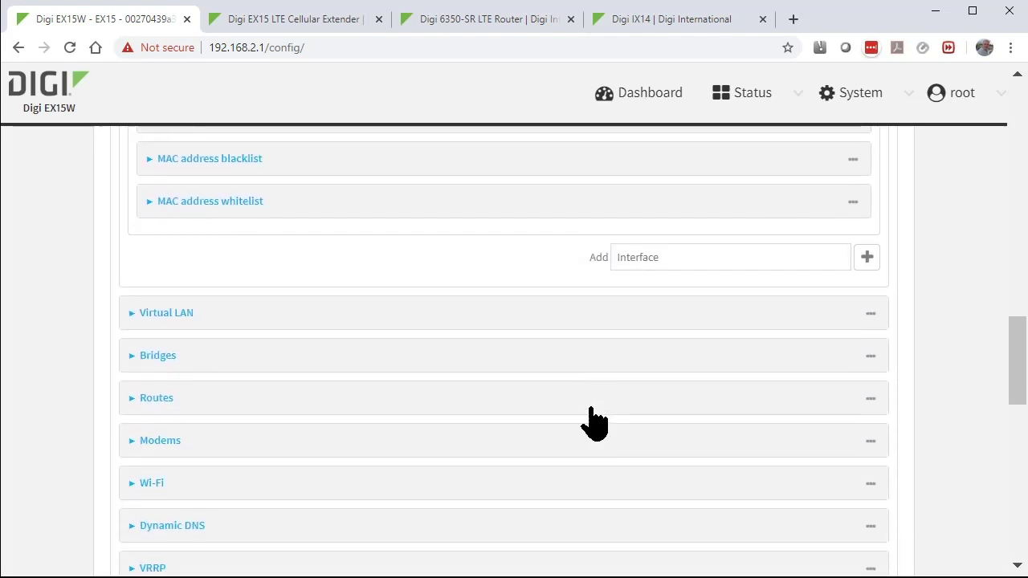
Add static route 'Route to Cisco via GRE TUN' with destination 192.168.100.0/24
click(475, 397)
click(464, 451)
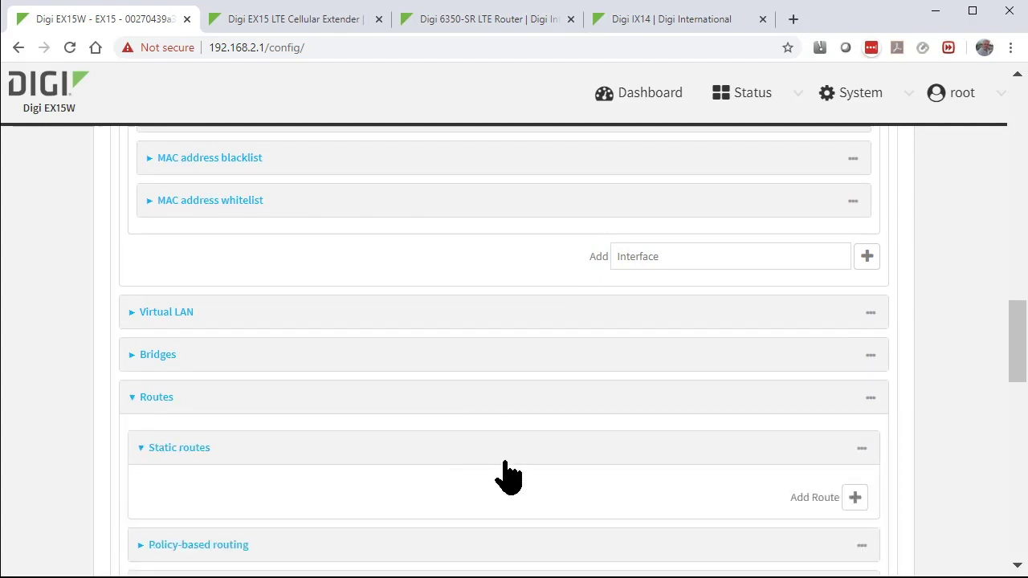
click(856, 497)
click(615, 250)
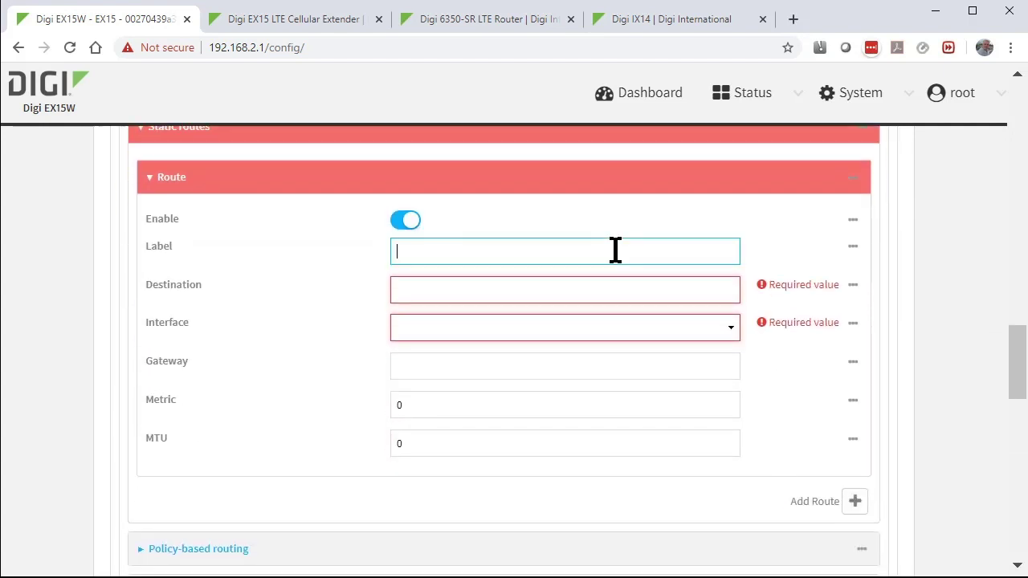
text(Route to Cisco)
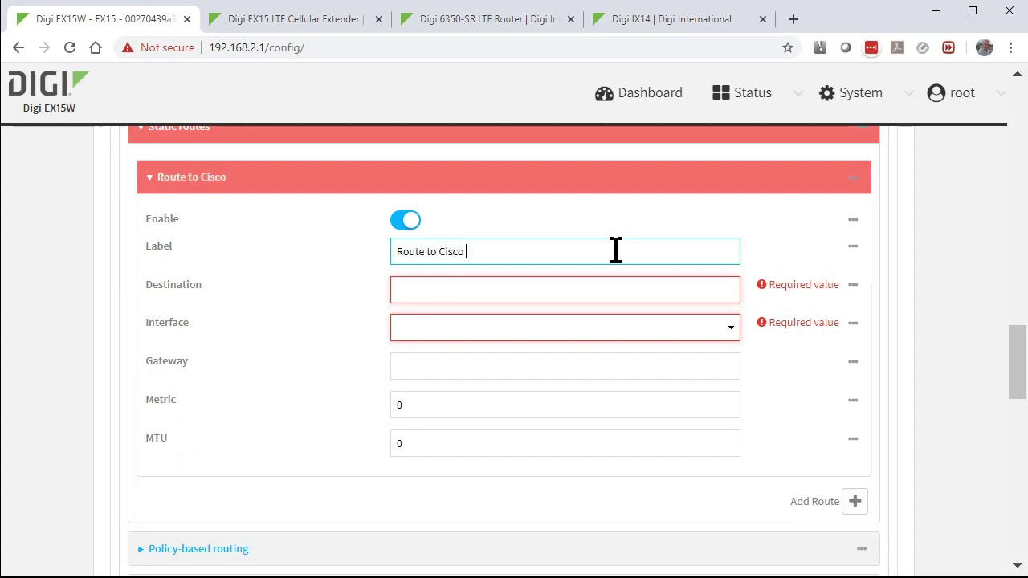
text( via GRE TUN)
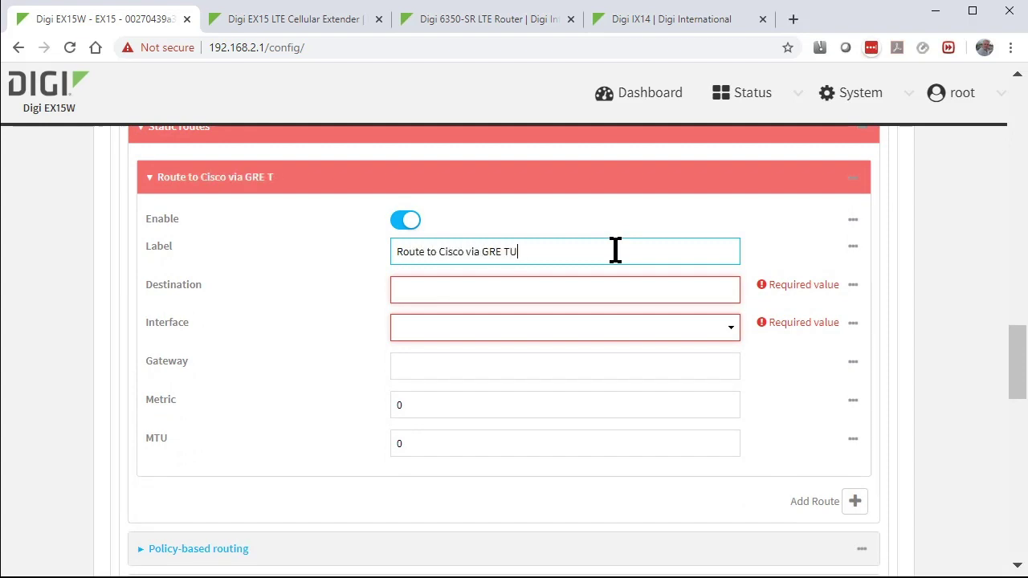
click(610, 290)
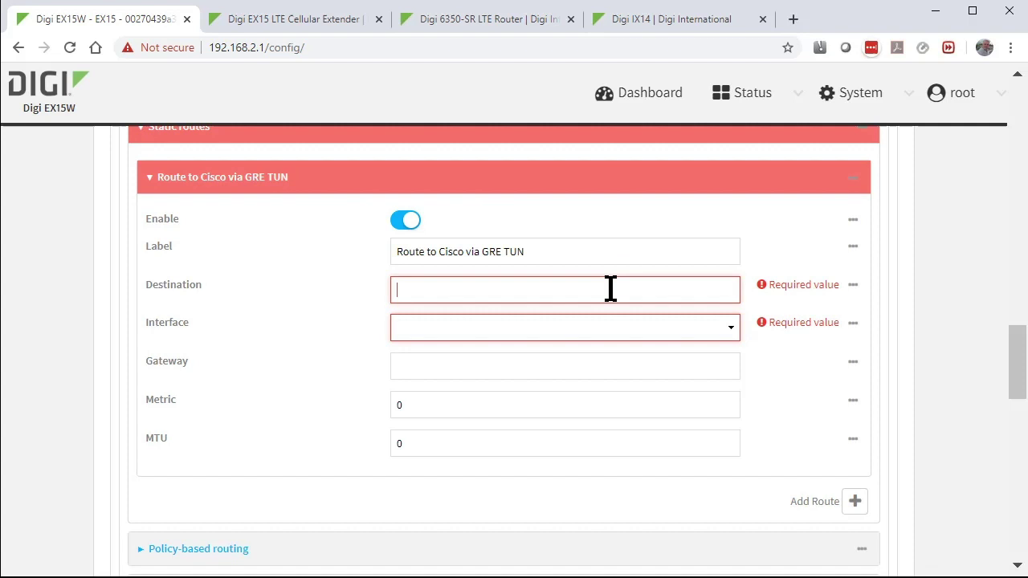
key(alt+Tab)
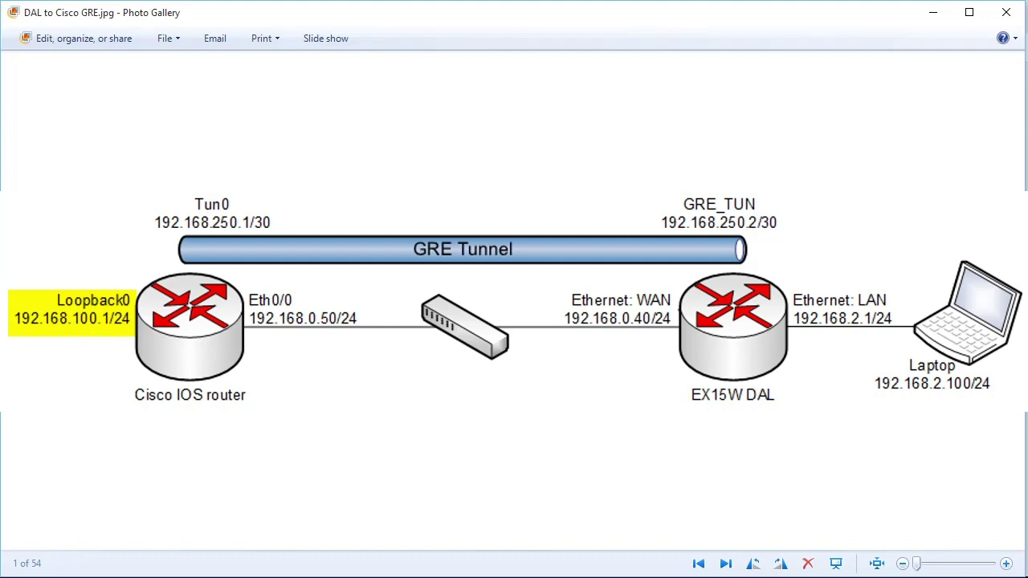
key(alt+Tab)
text(192.168.100.0)
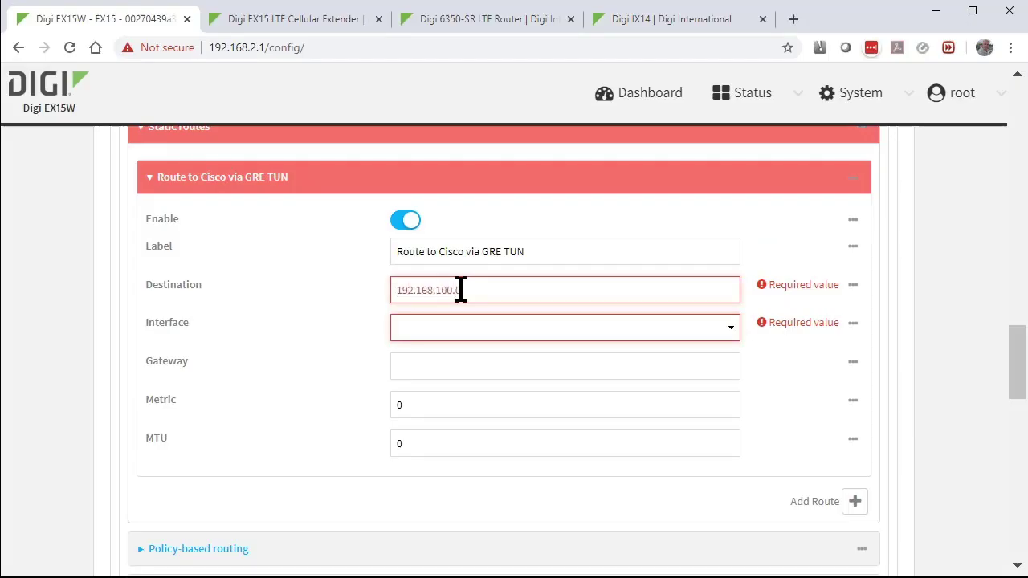
text(/24)
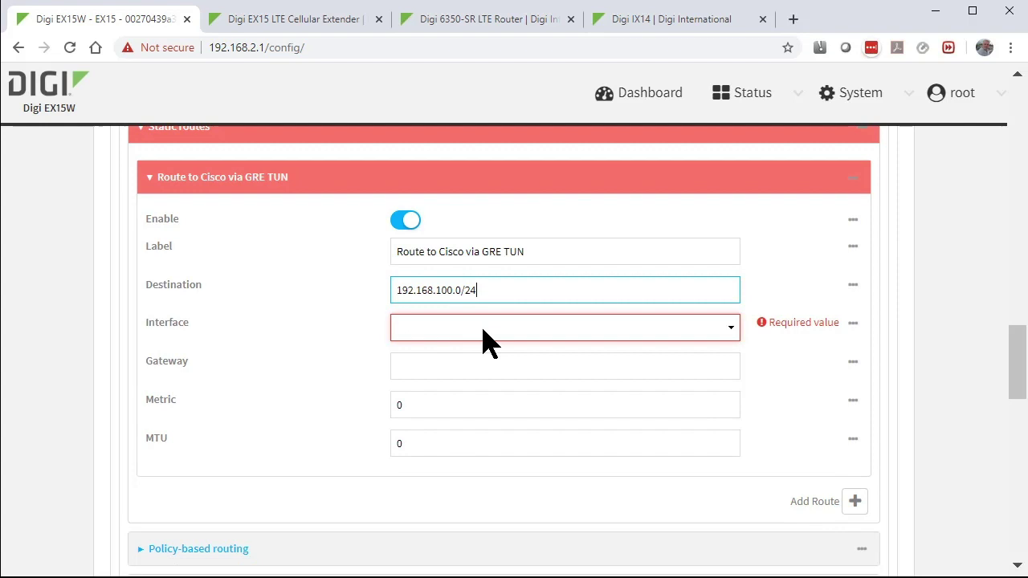
click(482, 338)
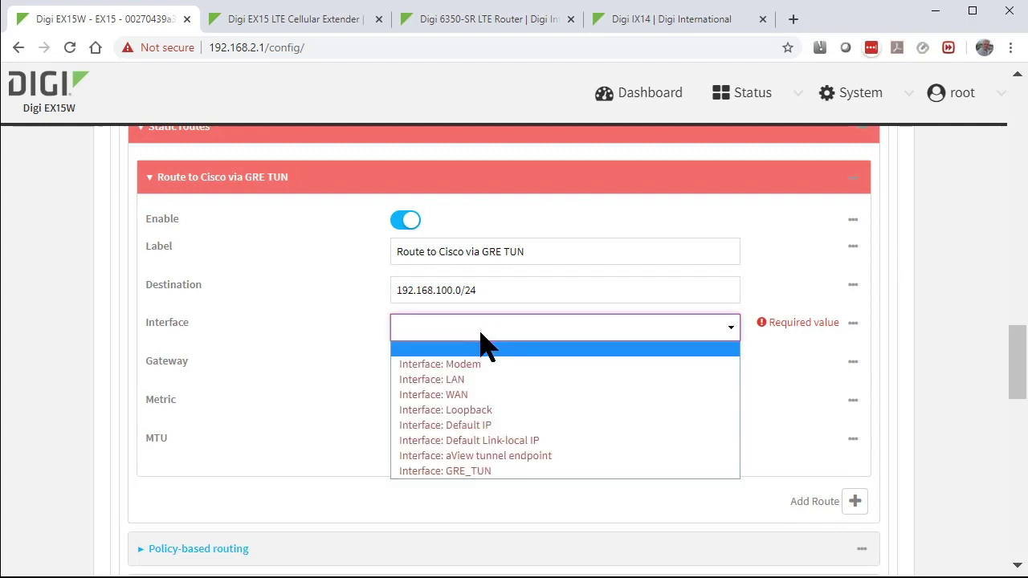
Send the route through GRE_TUN, apply the configuration, and view the IP Tunnels status page
click(514, 472)
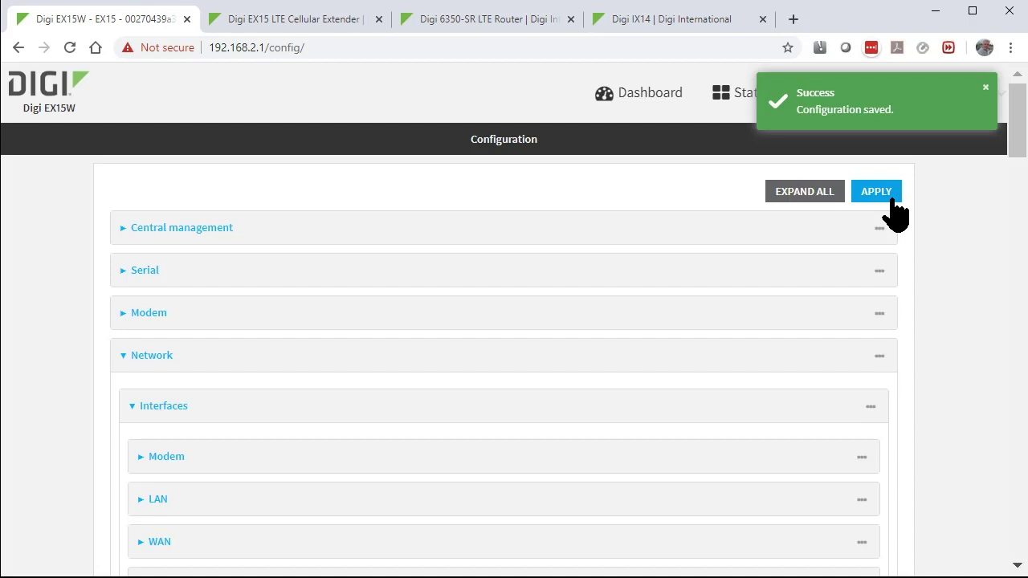
click(986, 87)
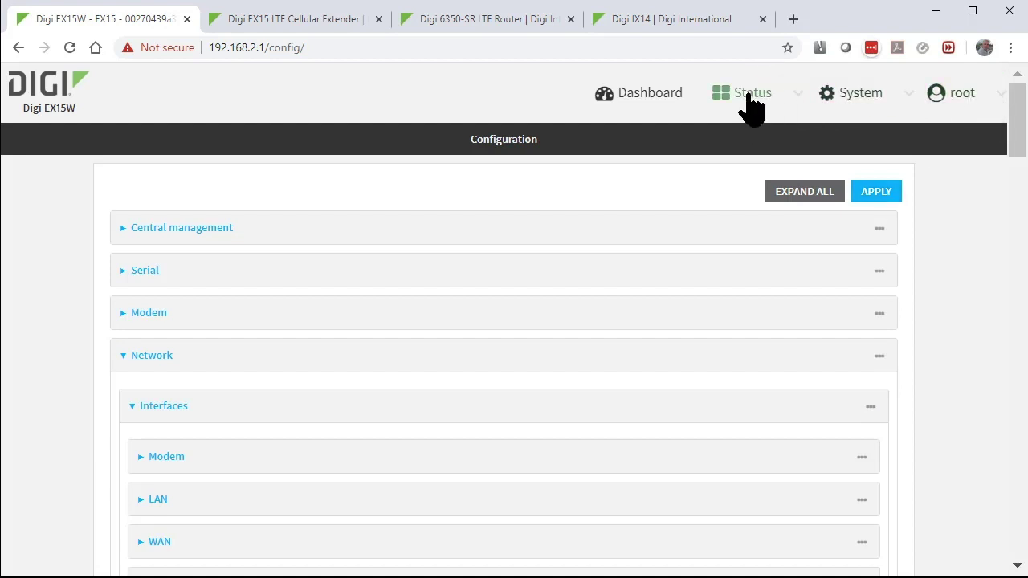
click(749, 94)
click(732, 219)
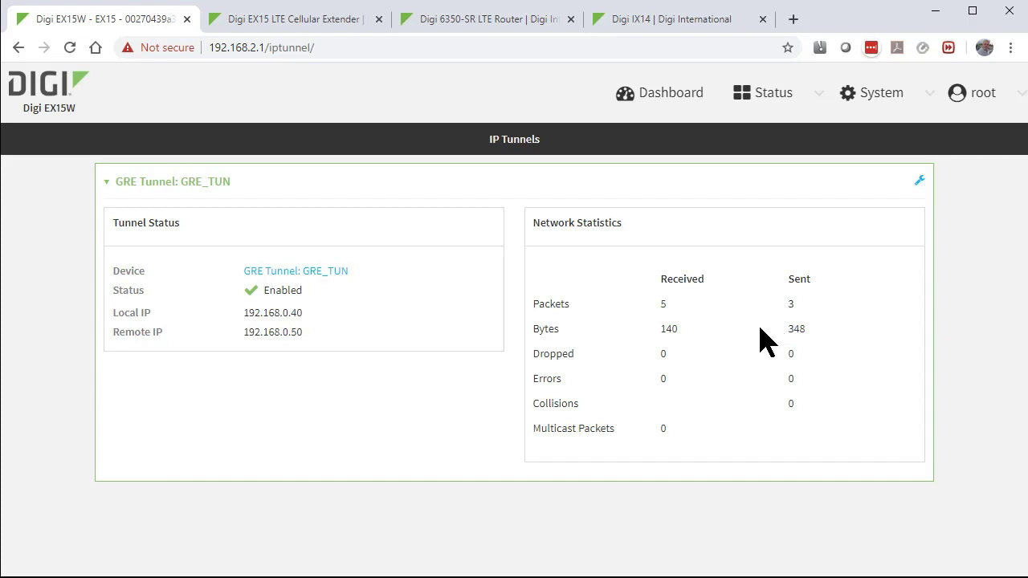
Ping the Cisco loopback 192.168.100.1 (4/4 replies), then recheck GRE_TUN tunnel statistics
key(alt+Tab)
click(592, 345)
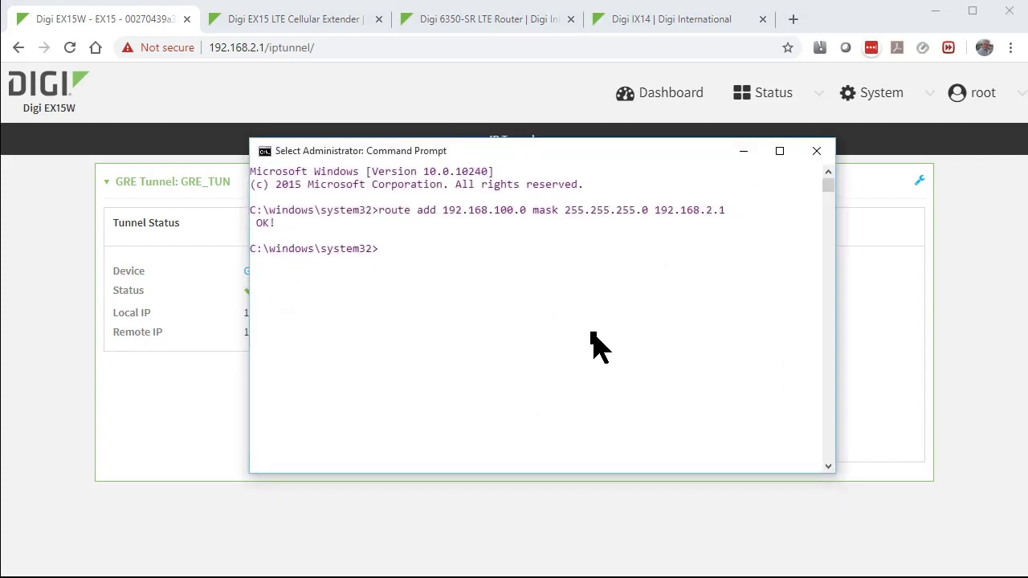
text(ping 192.168.100.1)
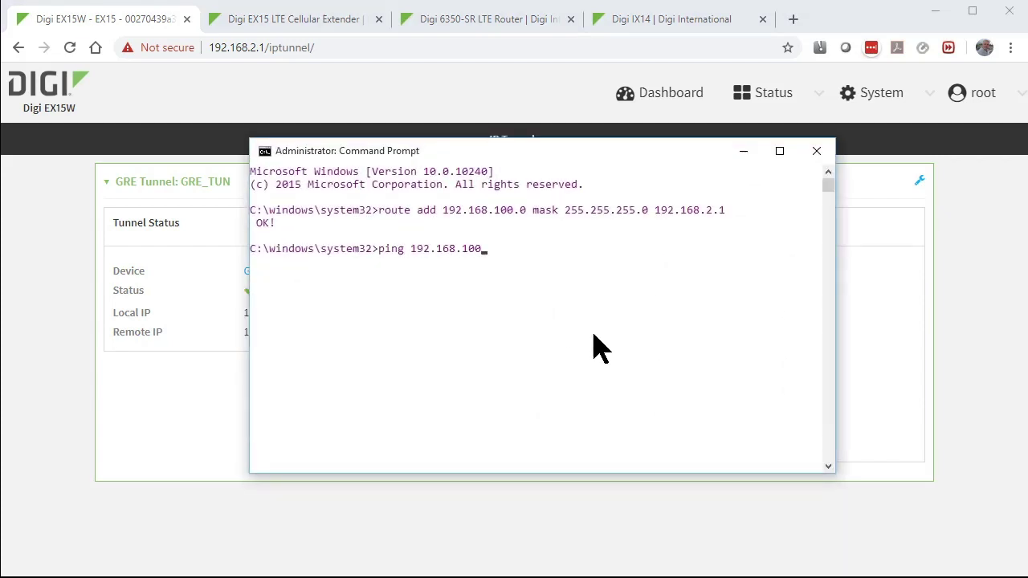
key(Return)
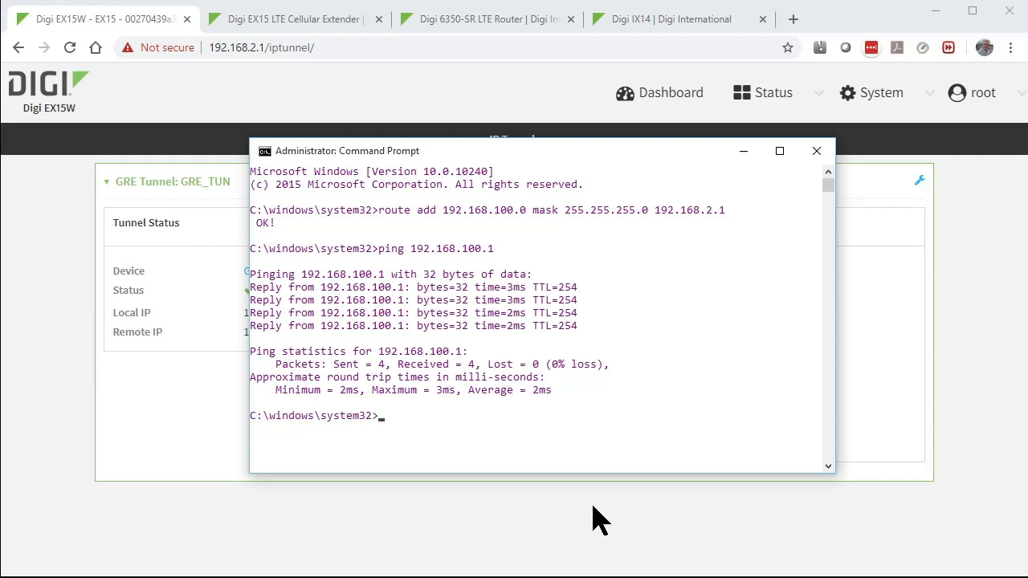
click(599, 521)
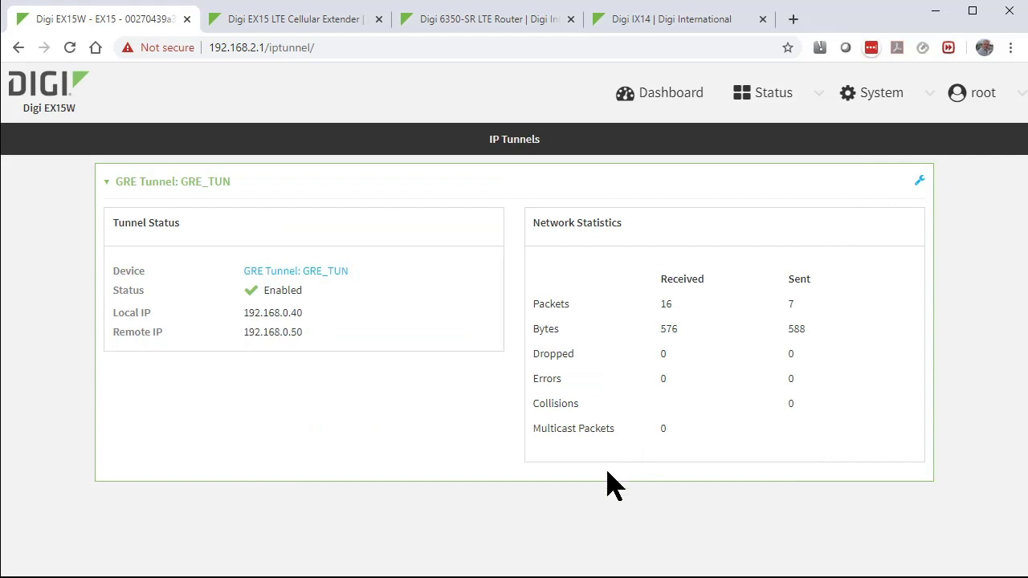
On the Cisco router, run sh ip int brief and sh int tun0 to confirm Tunnel0 up/up
key(alt+Tab)
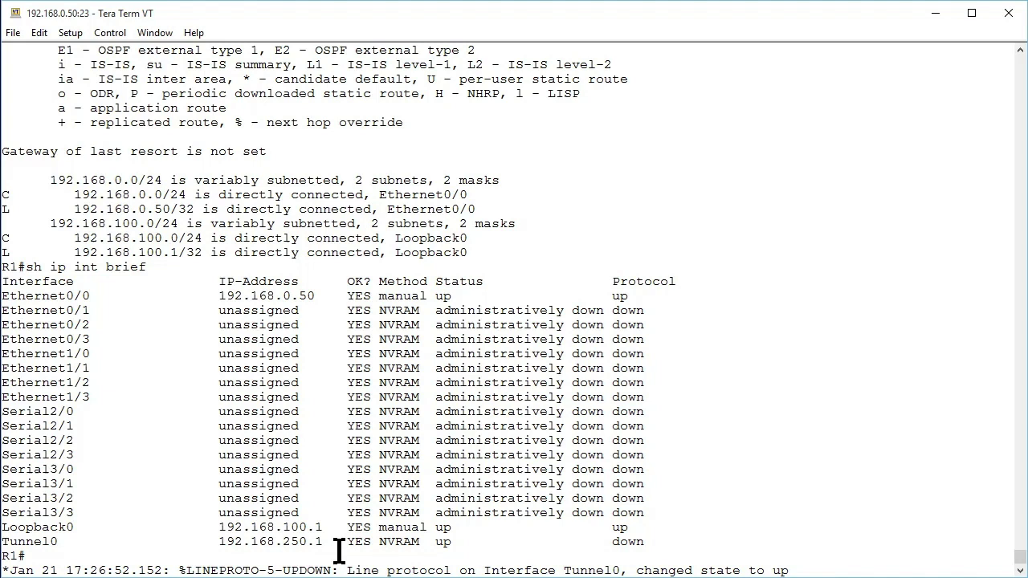
key(Return)
text(sh ip int brief)
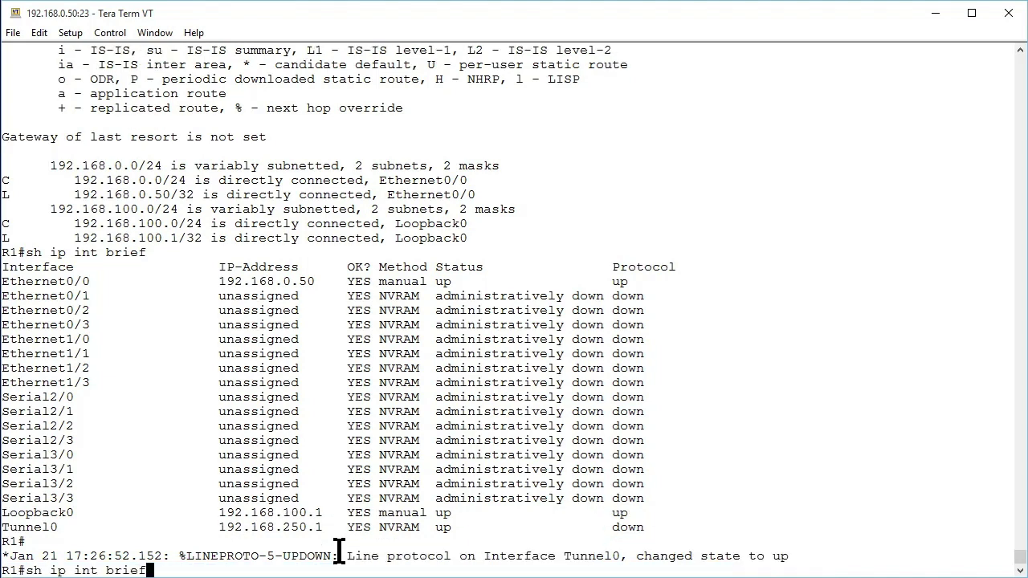
key(Return)
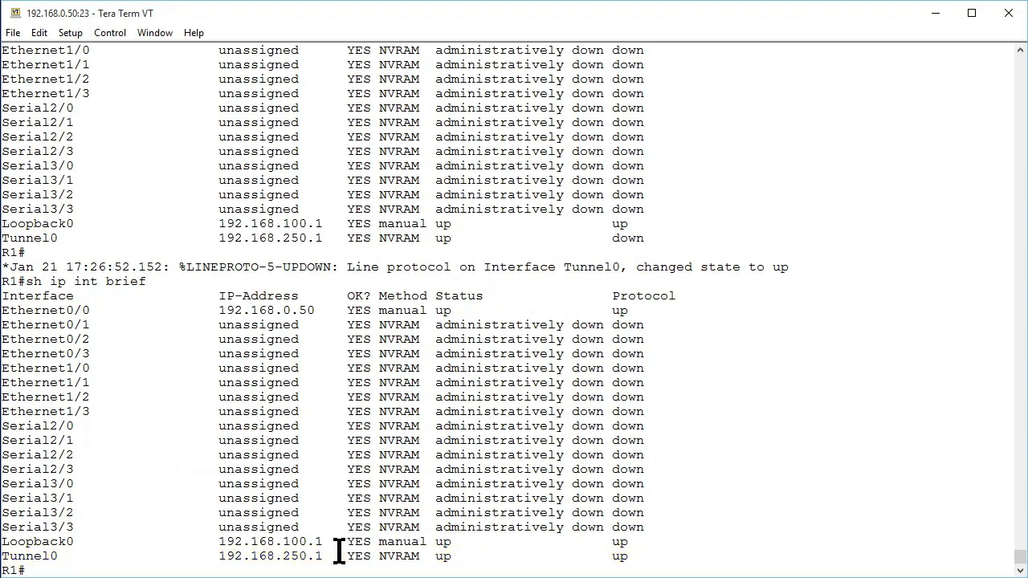
text(sh int tun0)
key(Return)
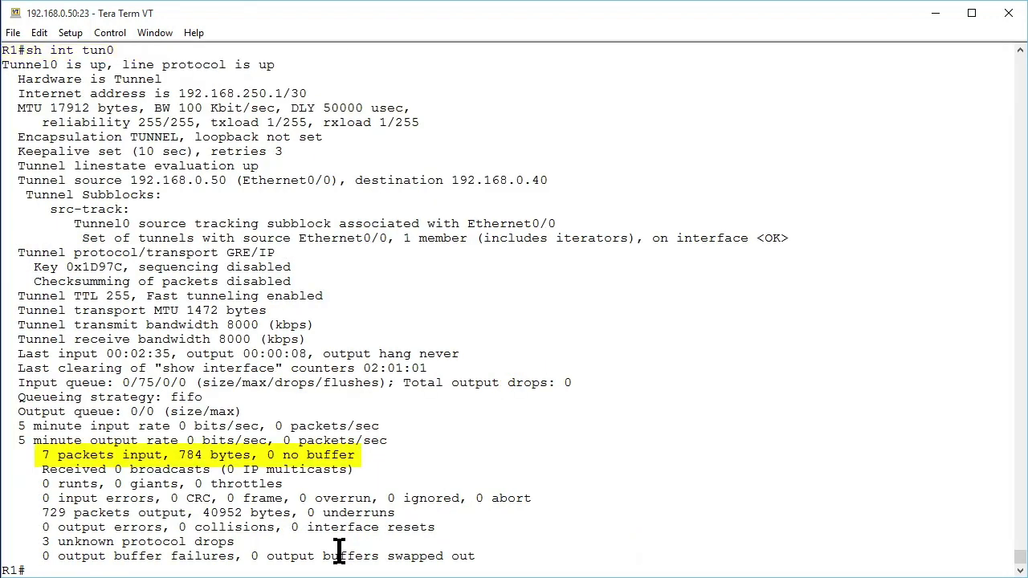
scroll(339, 551, up, 1)
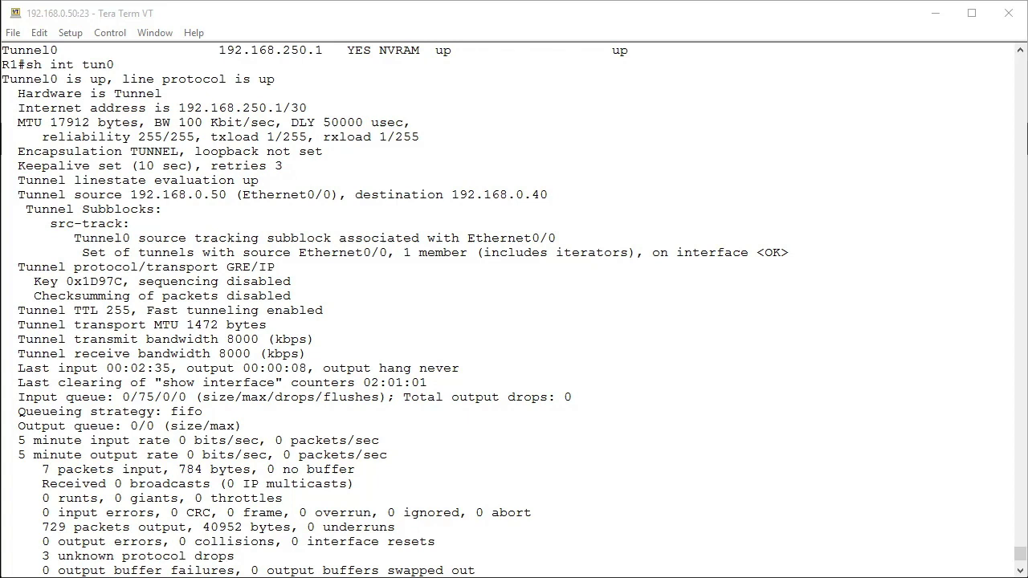